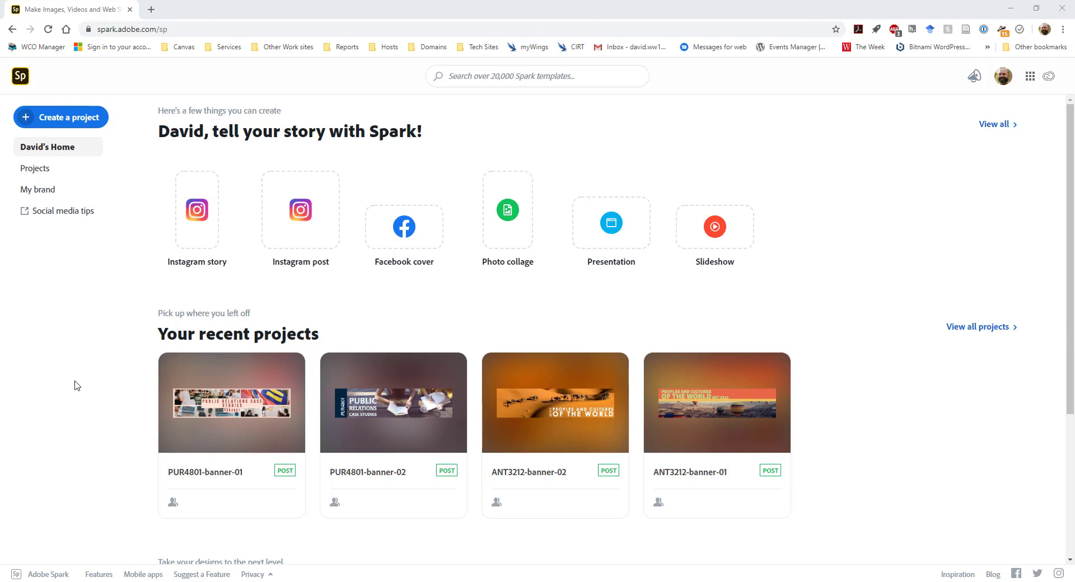
Step: Create a new graphic project using the 1920 x 480 Twitch banner social profile size
left_click(68, 121)
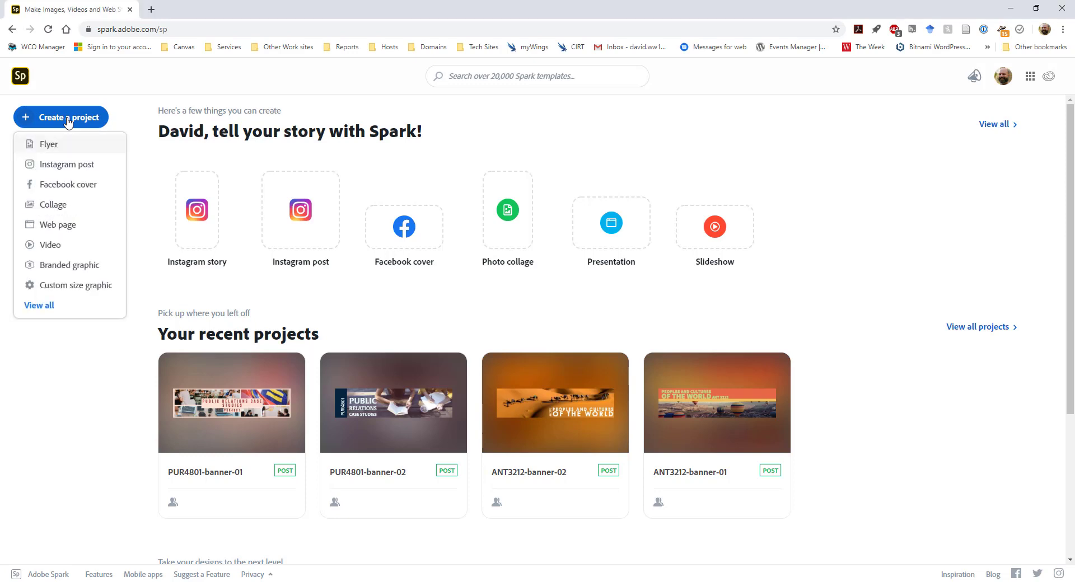
left_click(83, 292)
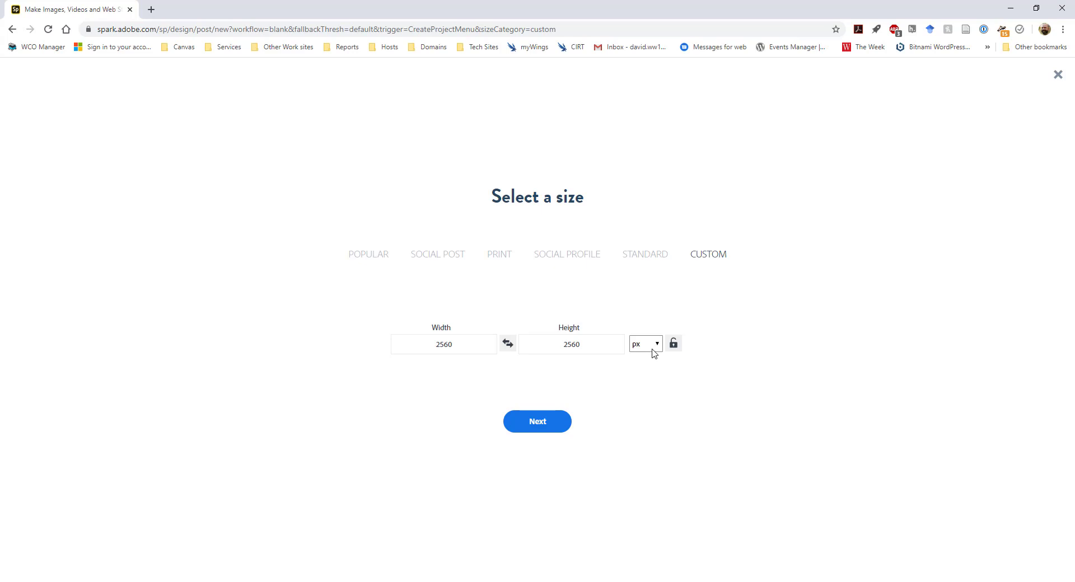
left_click(559, 256)
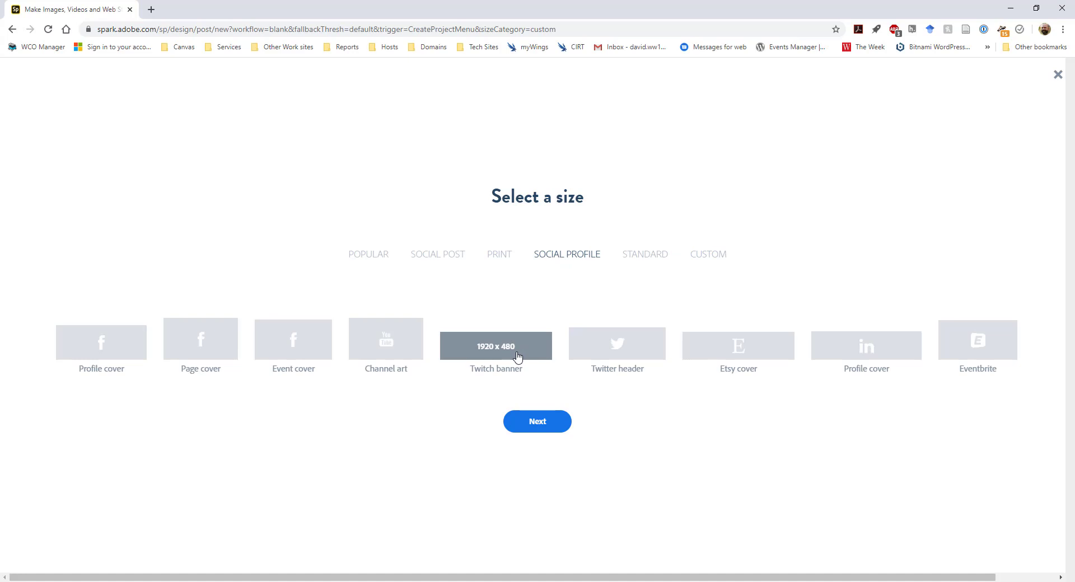
left_click(518, 357)
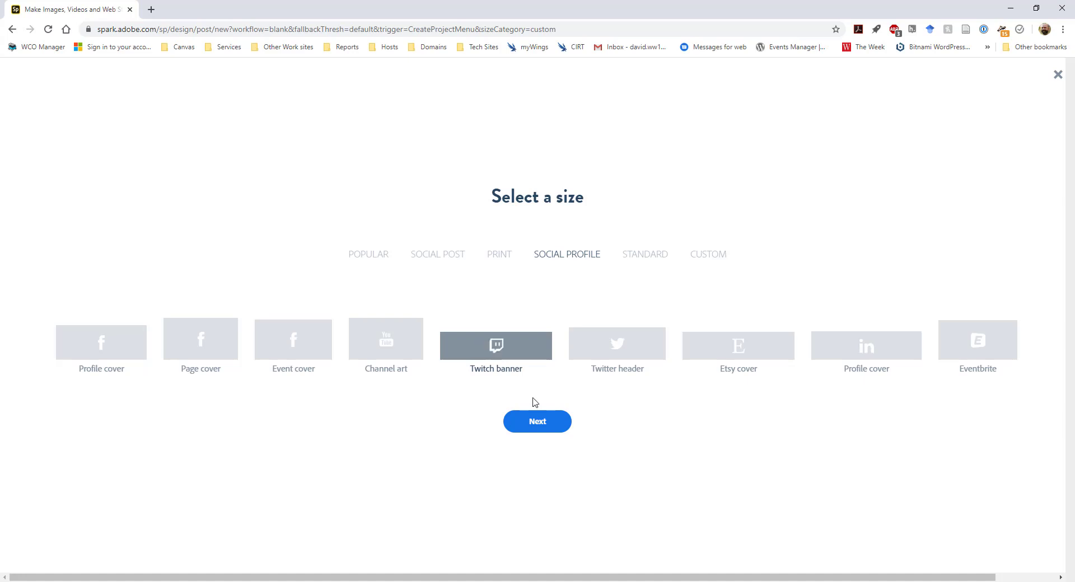
left_click(531, 421)
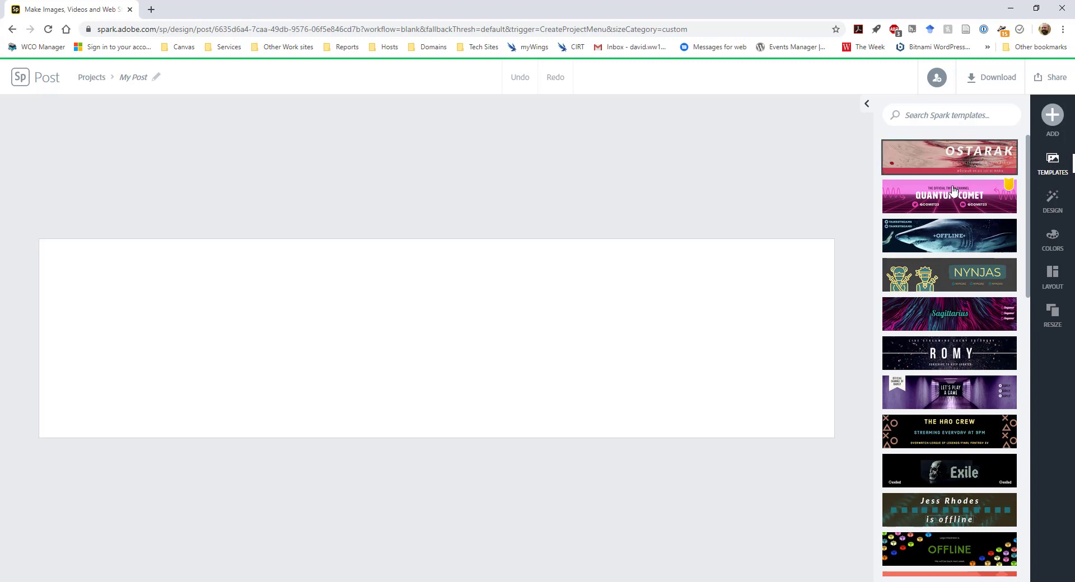
Step: Create the banner from the Ostarak template with the pink and red marbled background
left_click(924, 406)
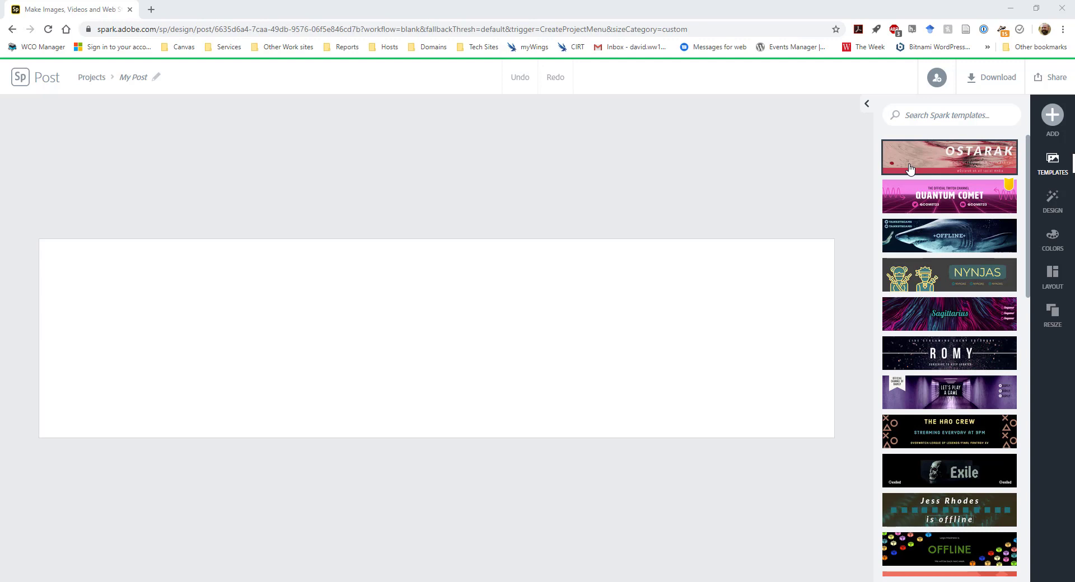
left_click(958, 161)
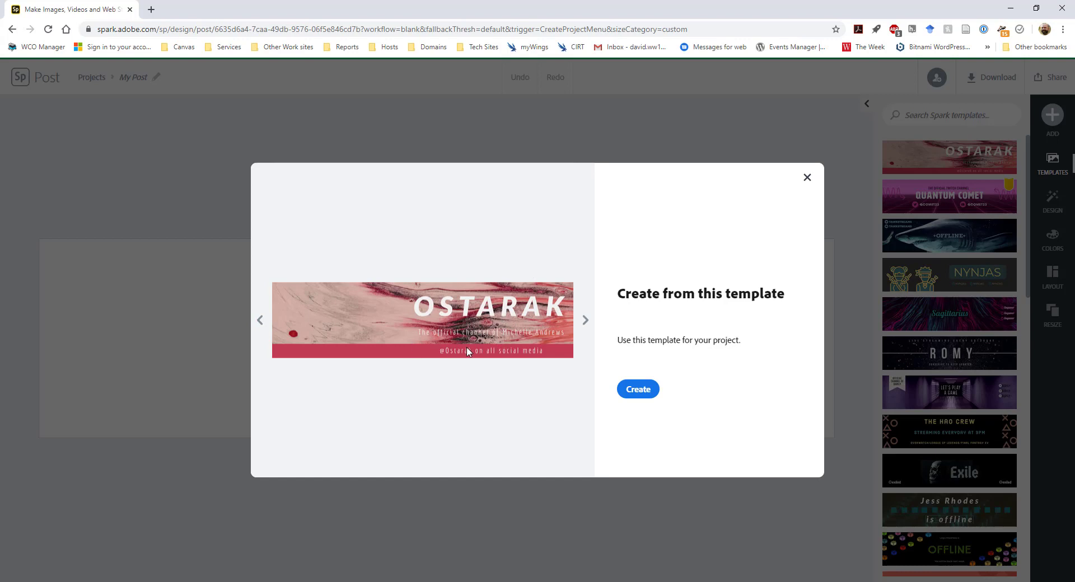
left_click(641, 397)
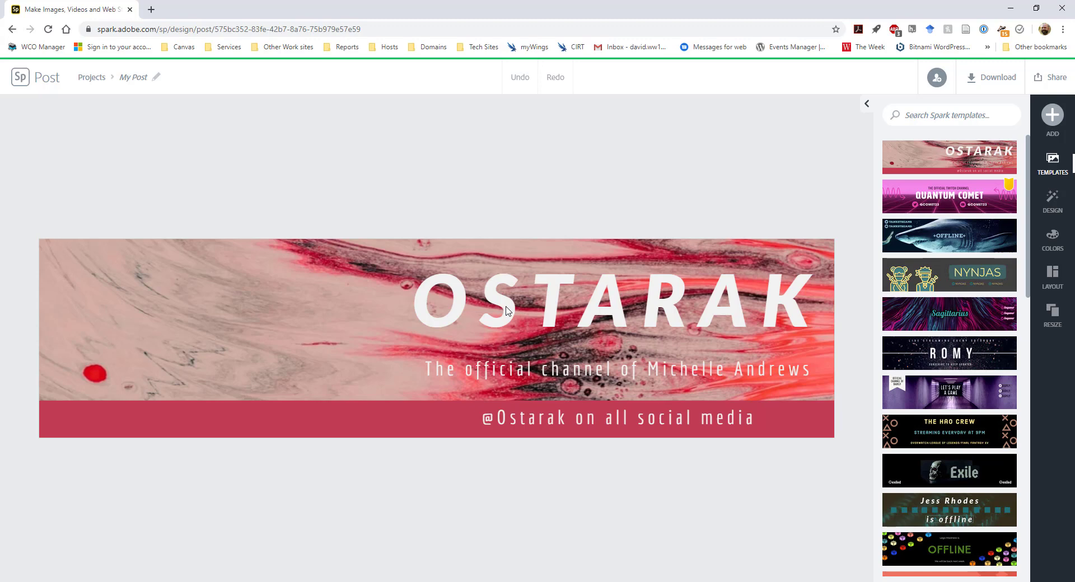
Step: Replace the Ostarak title text with "Civil Engineering Geomatics"
left_click(600, 300)
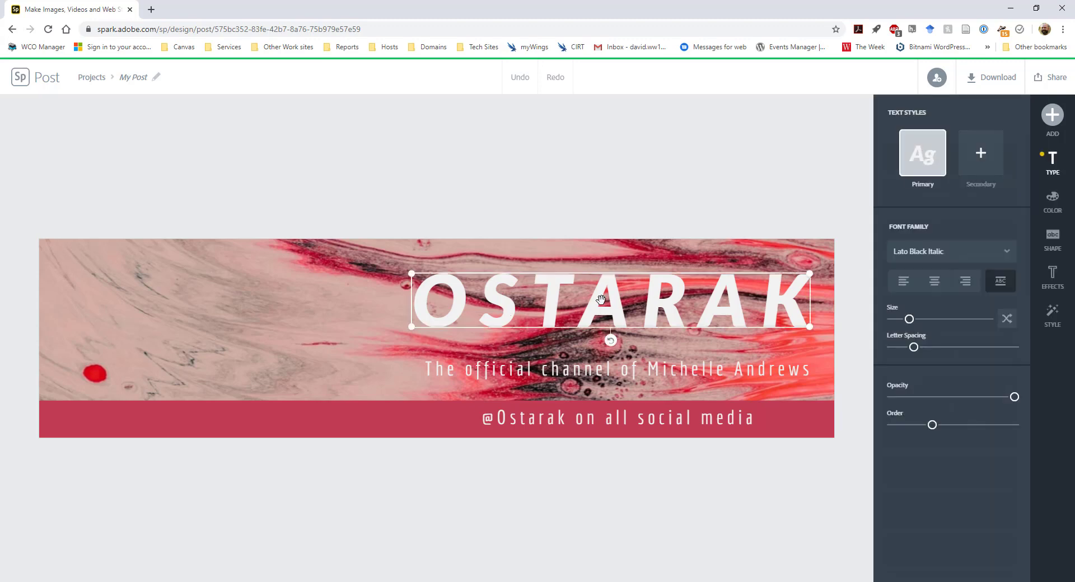
left_click(601, 300)
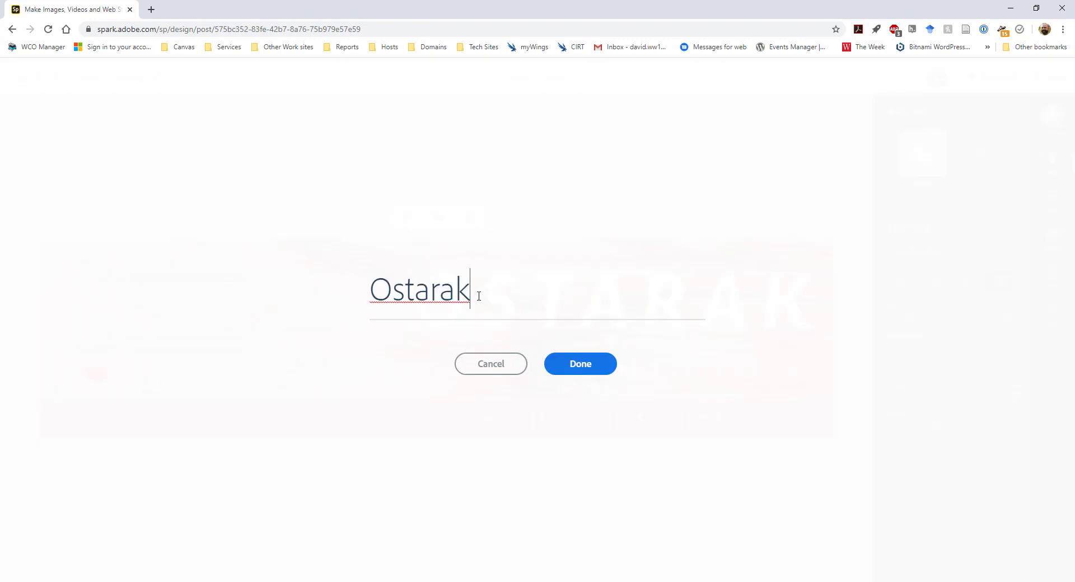
left_click_drag(479, 296, 380, 290)
type("Ci")
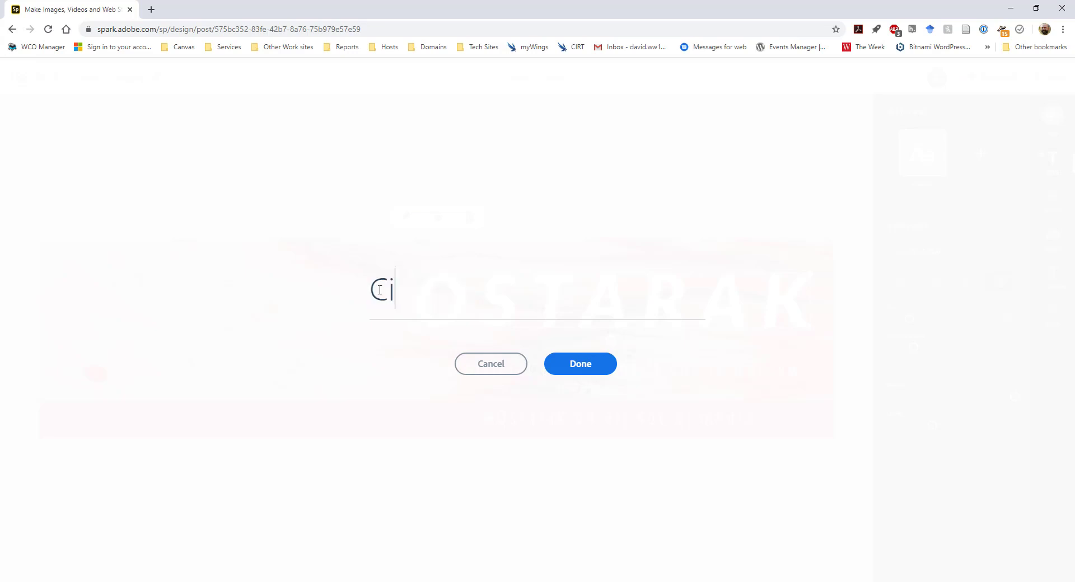
type("vil Eng")
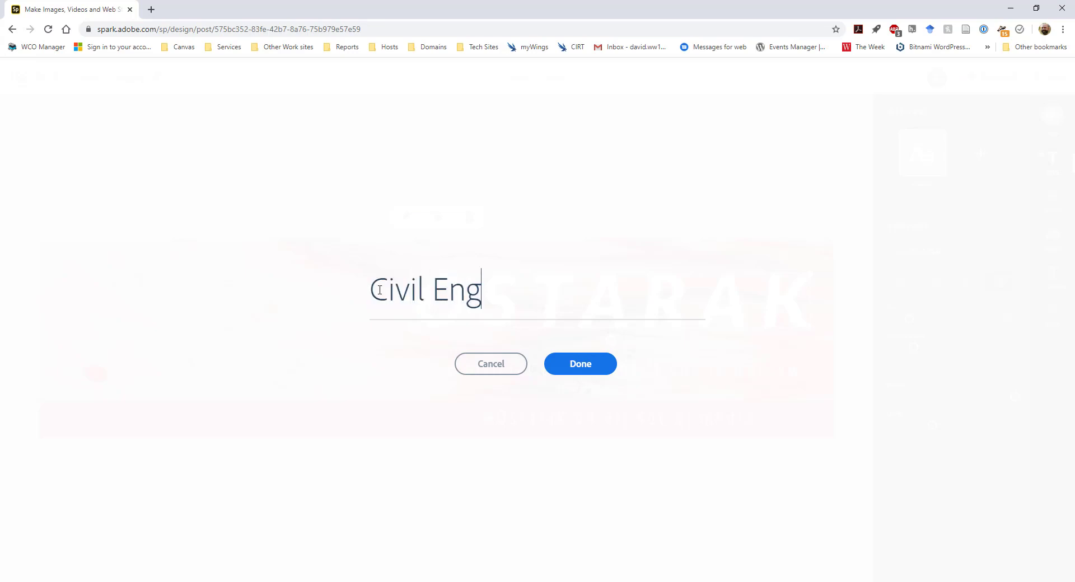
type("ineering Gep")
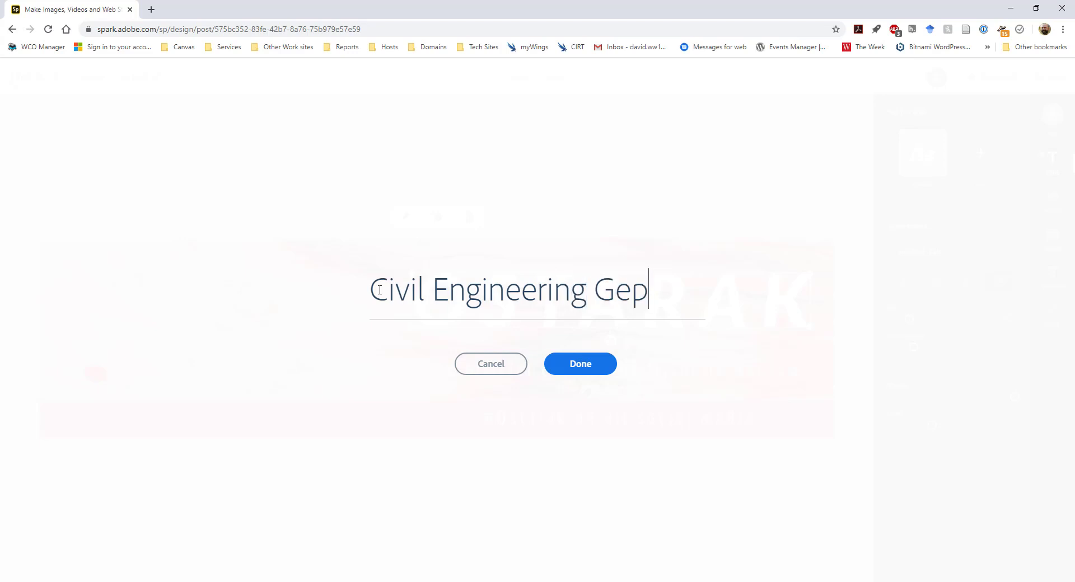
key("BackSpace")
type("omatics")
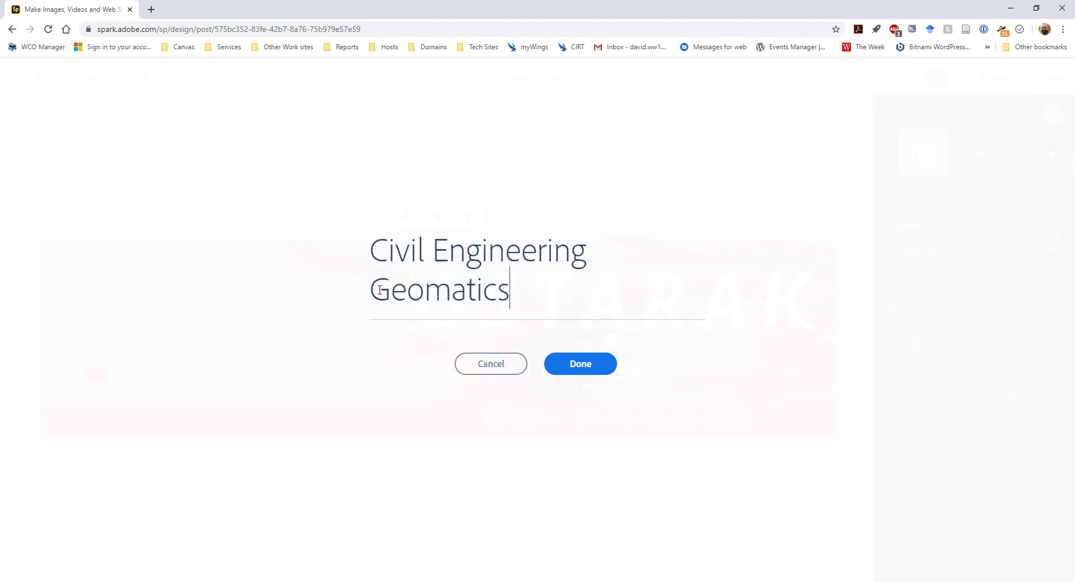
left_click(574, 365)
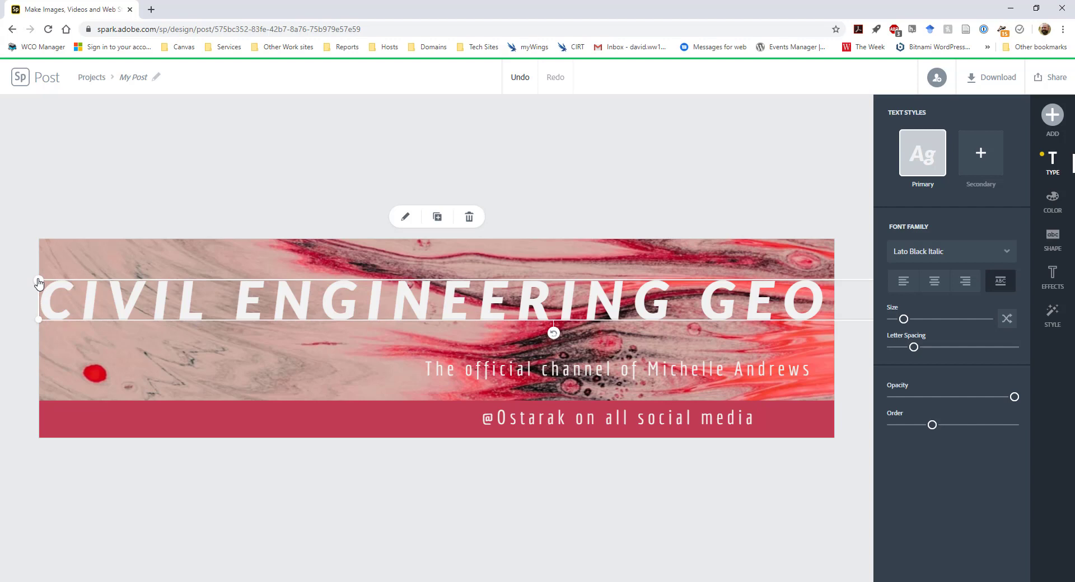
Step: Shrink the title so it fits on the banner, and center it horizontally and vertically
left_click_drag(38, 284, 425, 306)
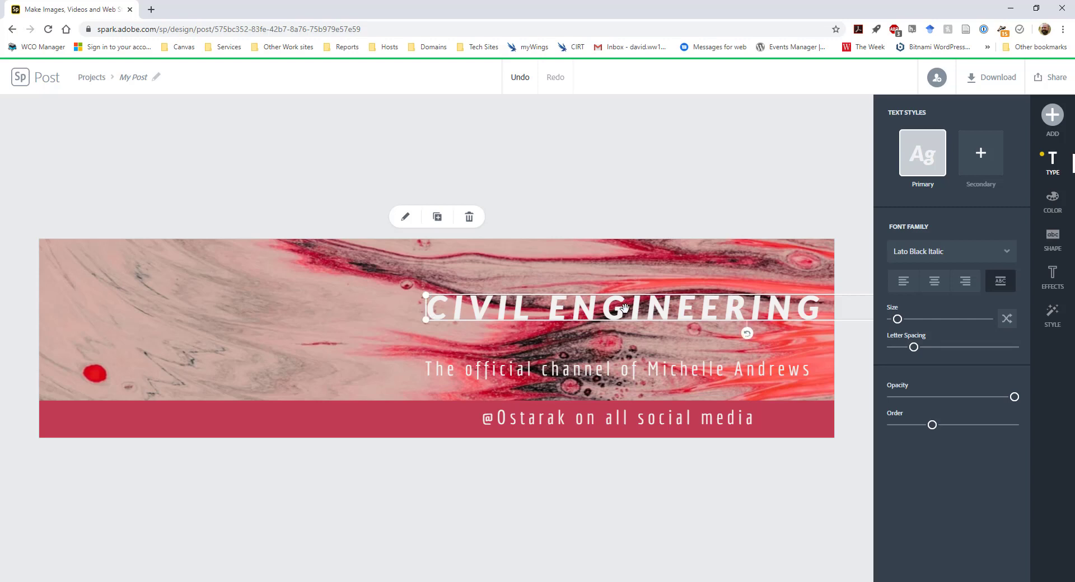
left_click_drag(625, 307, 324, 314)
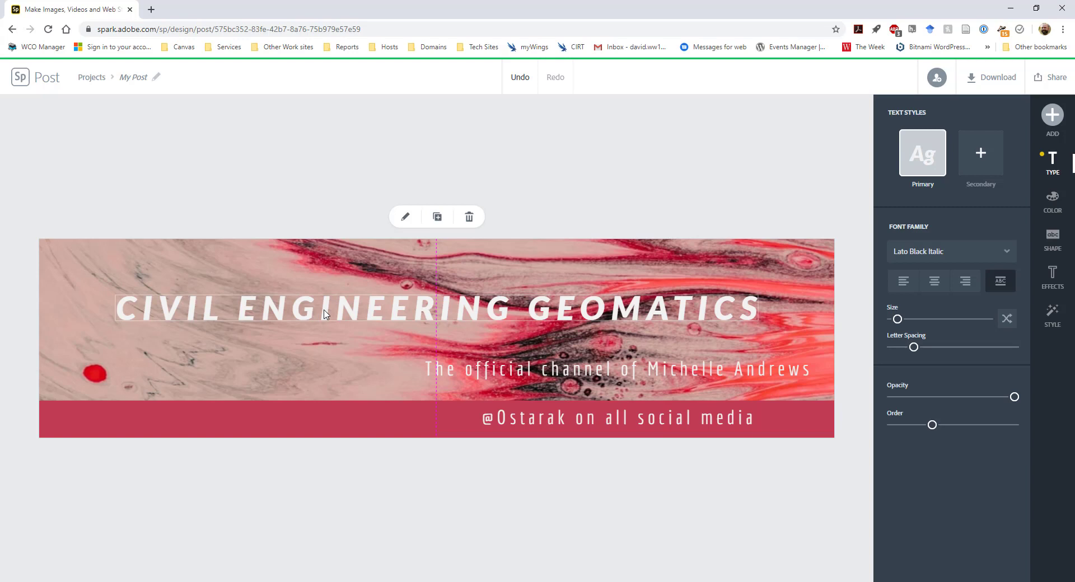
left_click_drag(326, 314, 323, 339)
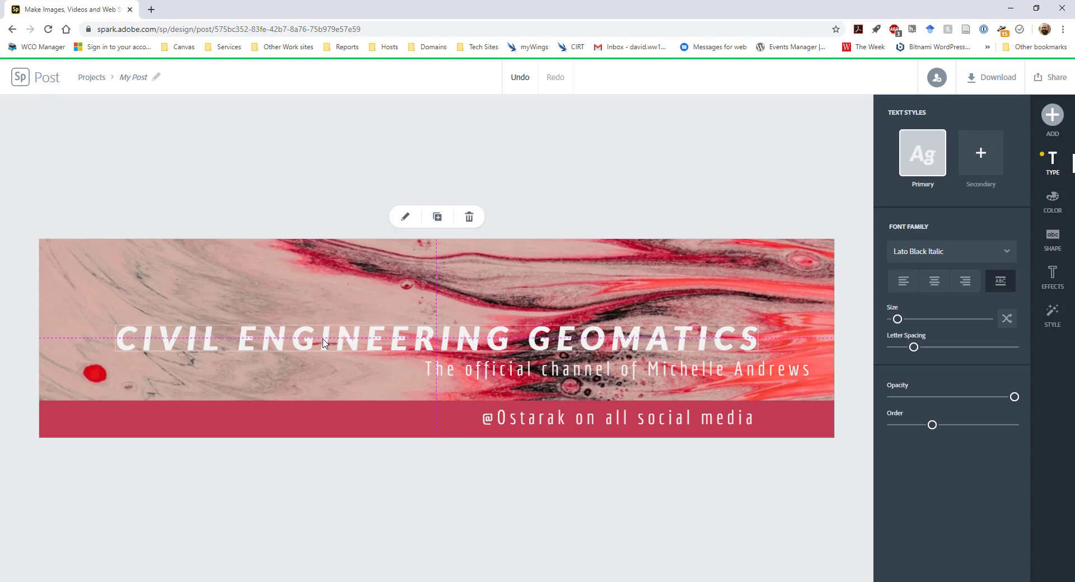
left_click_drag(323, 342, 323, 343)
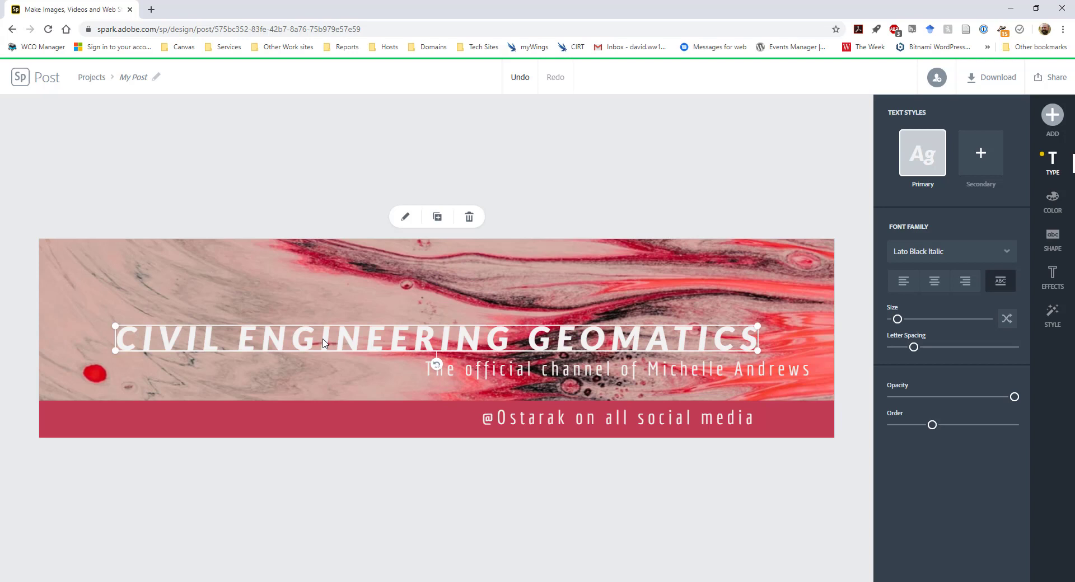
Step: Change the official channel line to "CNG 3322C" and move it to the banner's upper-left corner
left_click(620, 370)
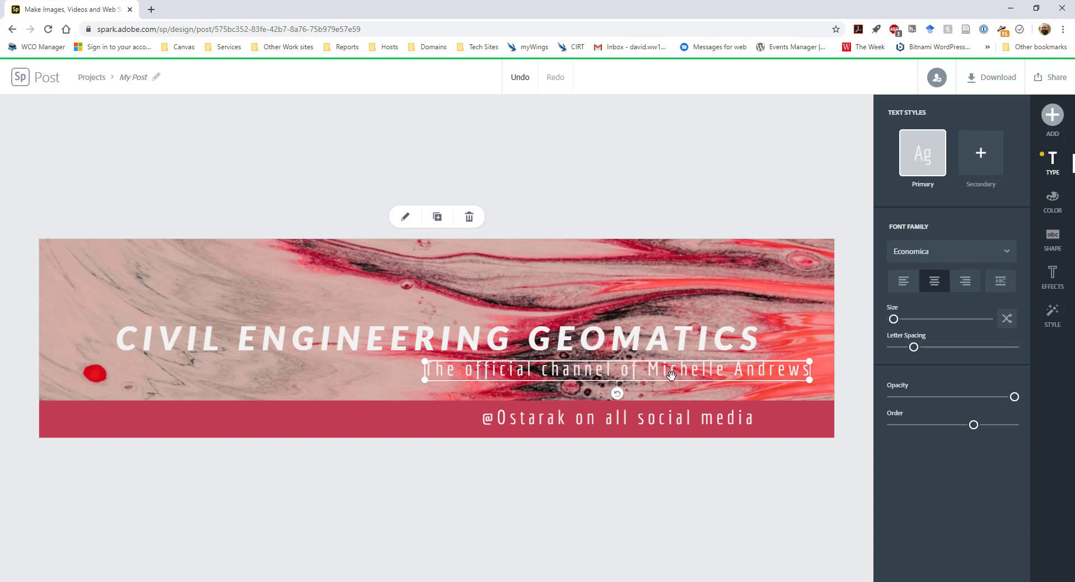
double_click(671, 375)
left_click_drag(619, 293, 336, 249)
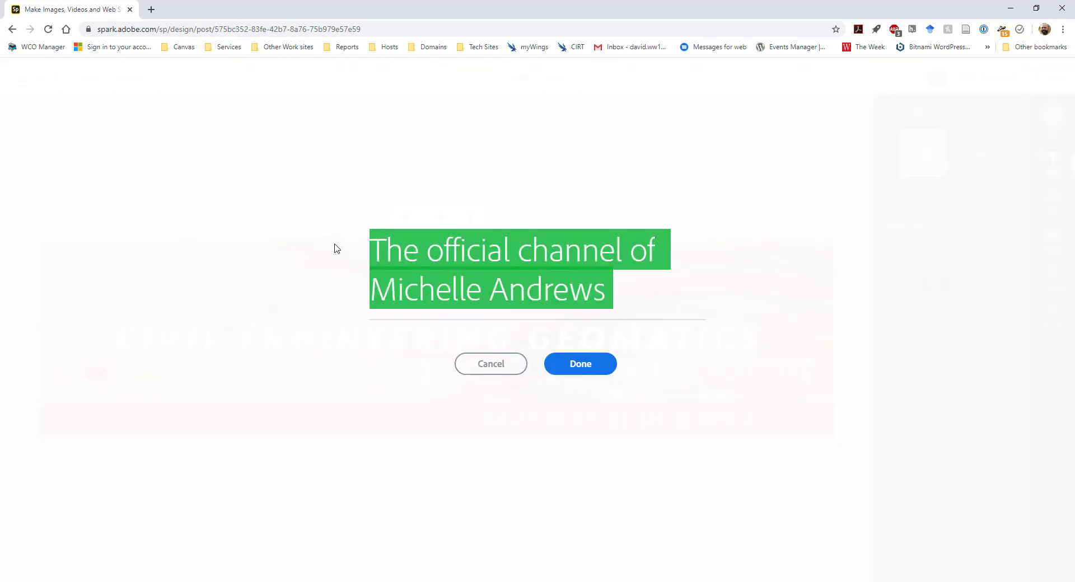
type("CHNG")
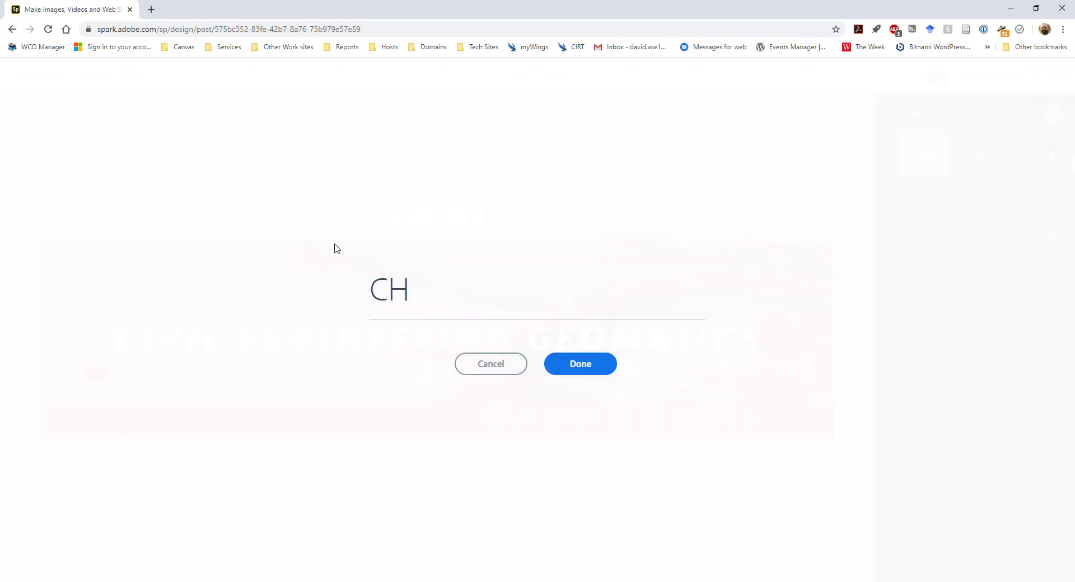
key("BackSpace")
key("BackSpace")
key("BackSpace")
type("NG 3")
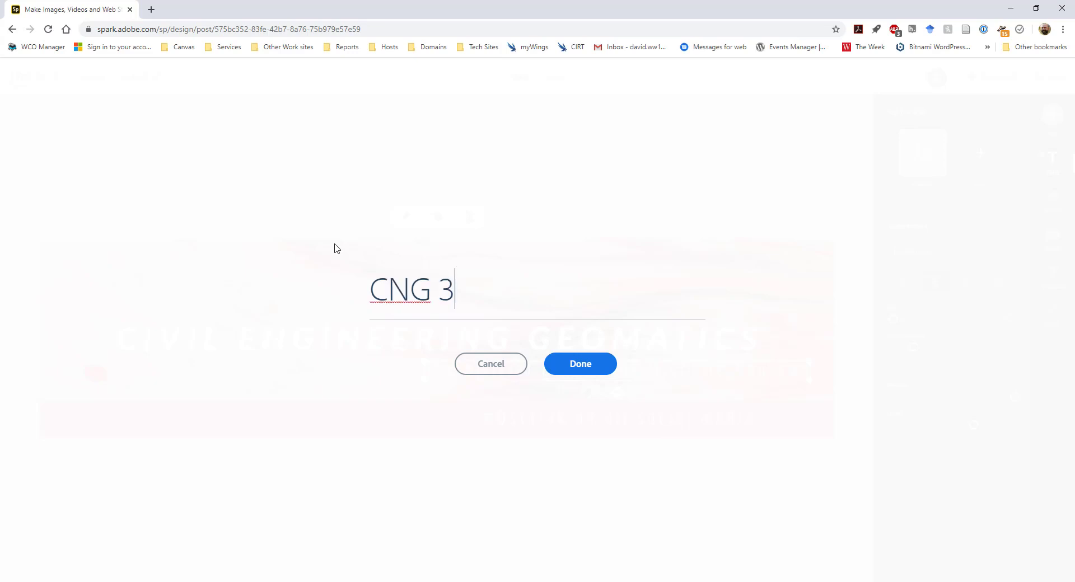
type("322C")
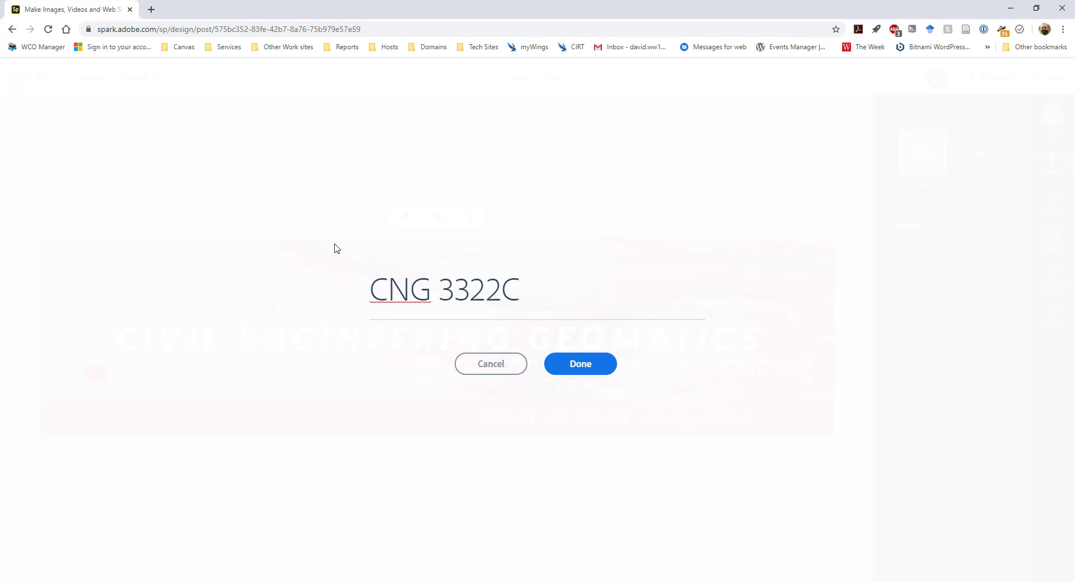
left_click(588, 363)
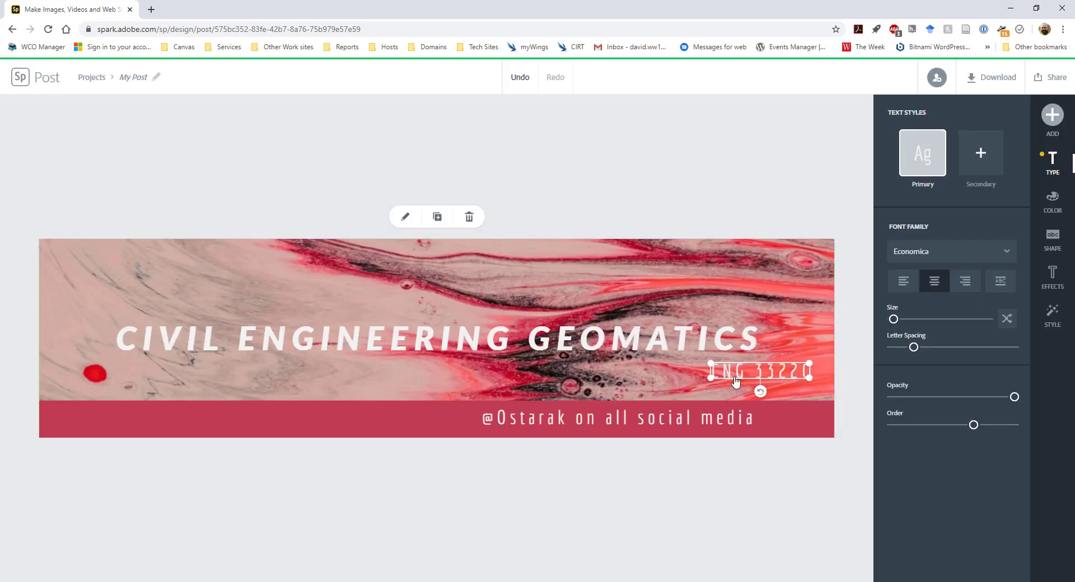
left_click_drag(756, 371, 94, 255)
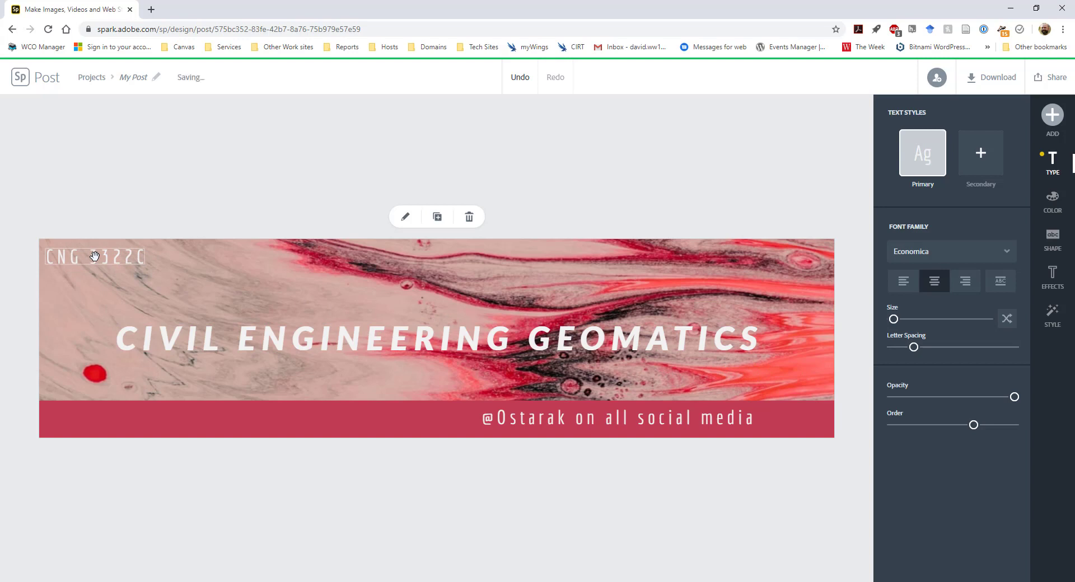
Step: Delete the social media line and move the CNG 3322C text to the left end of the solid red bar
left_click(605, 423)
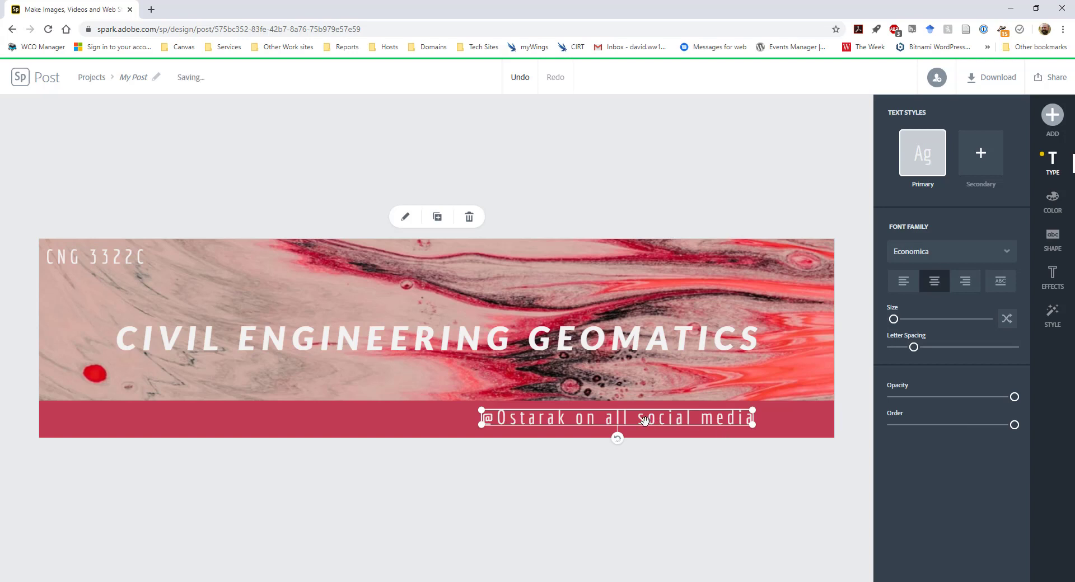
key("Delete")
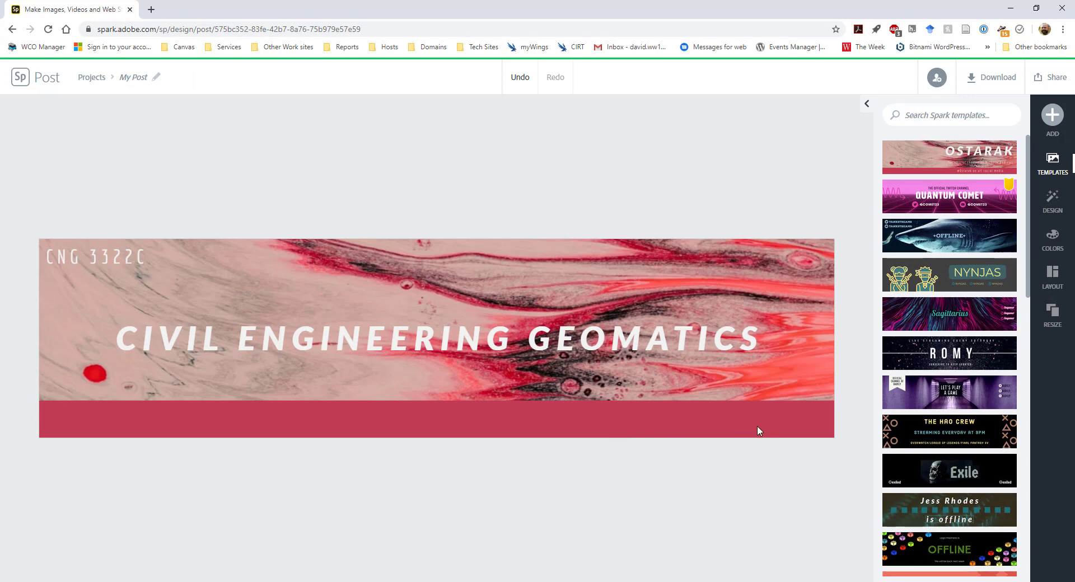
left_click(76, 259)
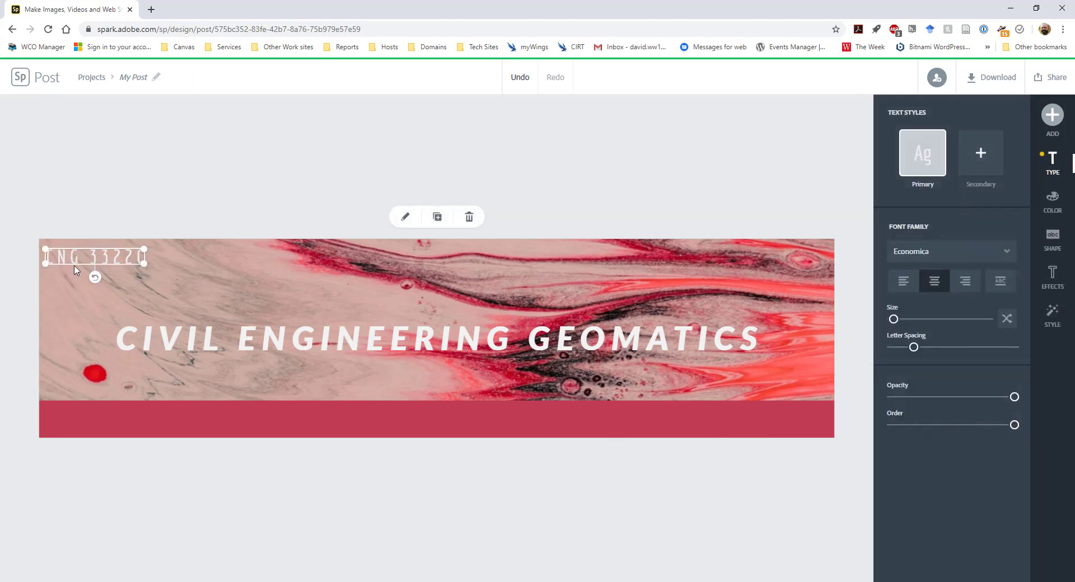
left_click_drag(76, 262, 78, 418)
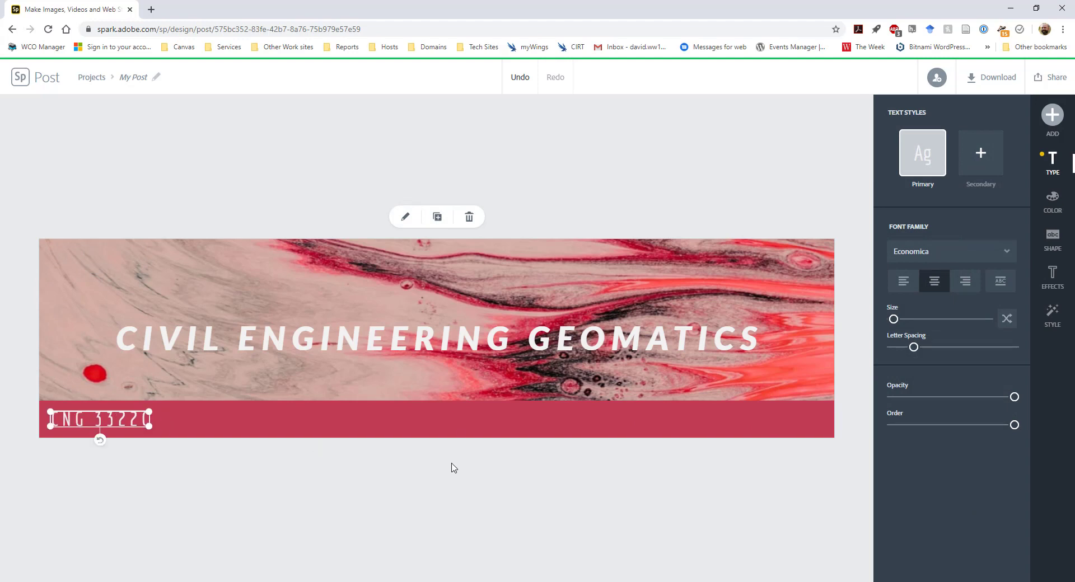
left_click(443, 479)
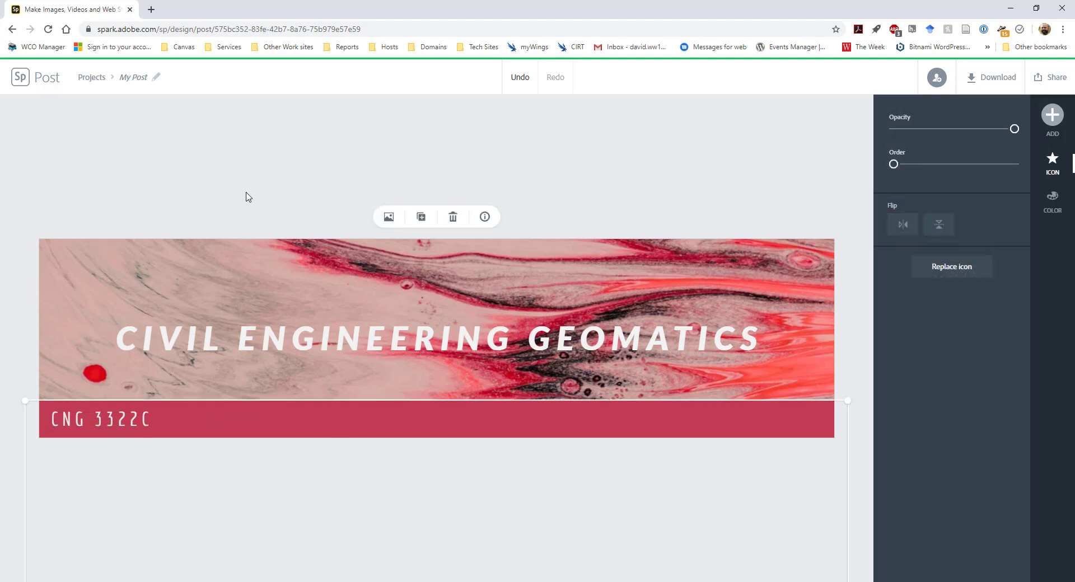
left_click(248, 197)
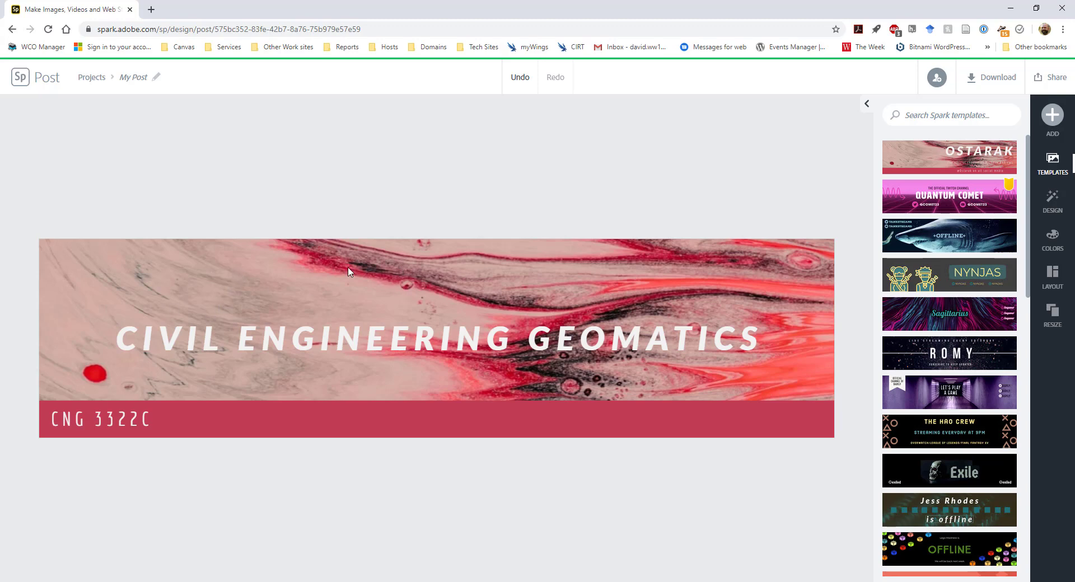
Step: Start replacing the banner's marbled background image and search the free photos for "civil engineering"
left_click(321, 273)
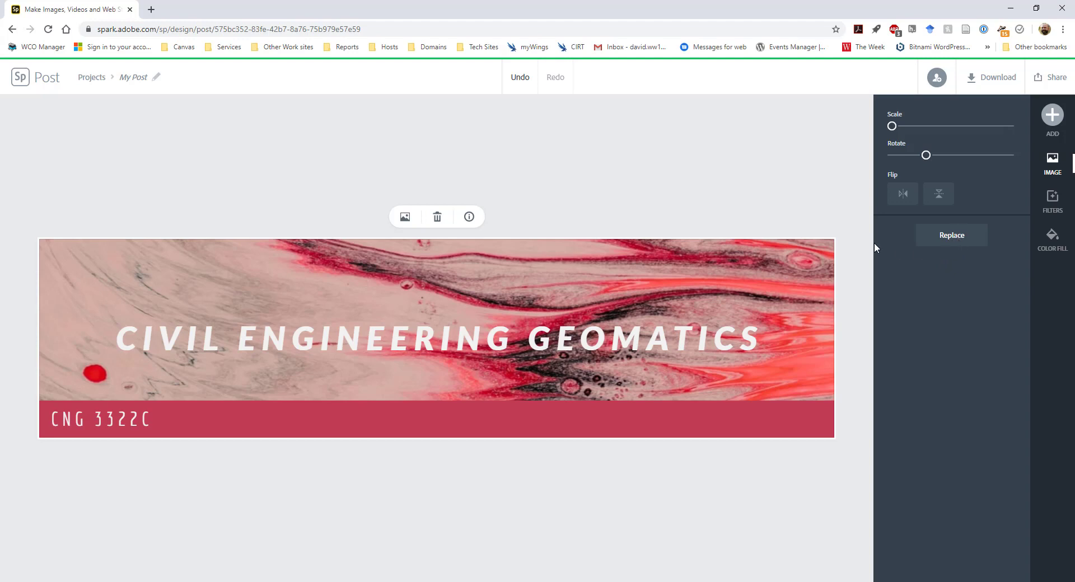
left_click(939, 241)
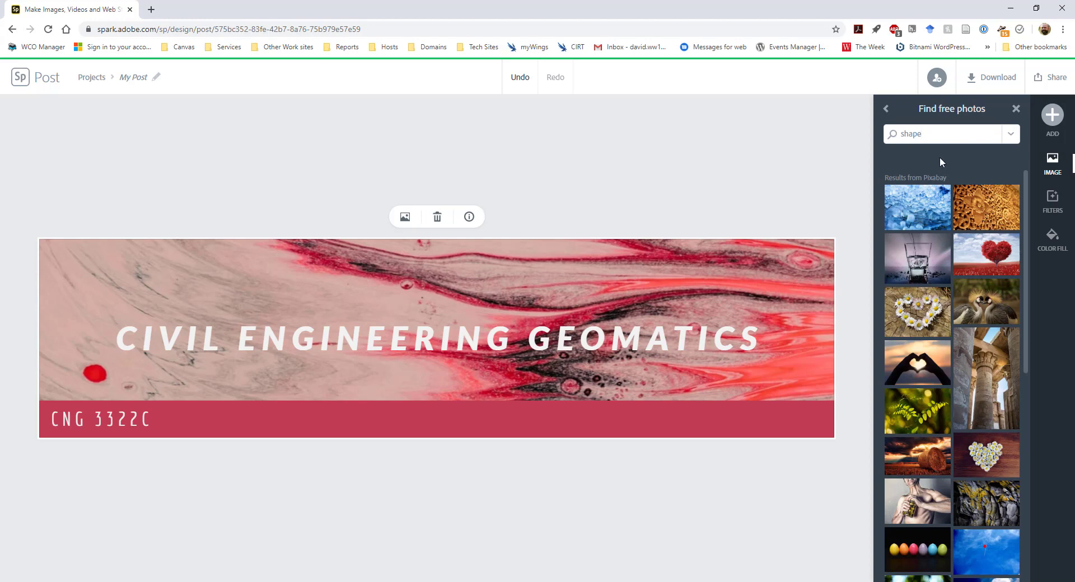
left_click_drag(928, 130, 885, 140)
type("cl")
type("vil")
type(" eng")
type("ineering")
key("Return")
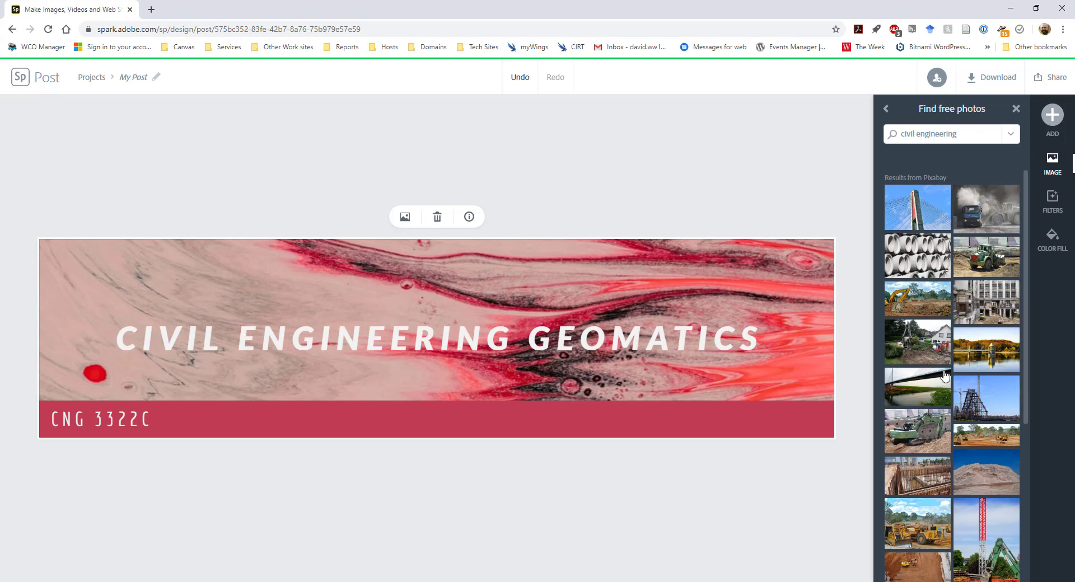
Step: Replace the free photo search term with "land survey" and run the search
left_click_drag(972, 137, 896, 139)
type("land survey")
key("Return")
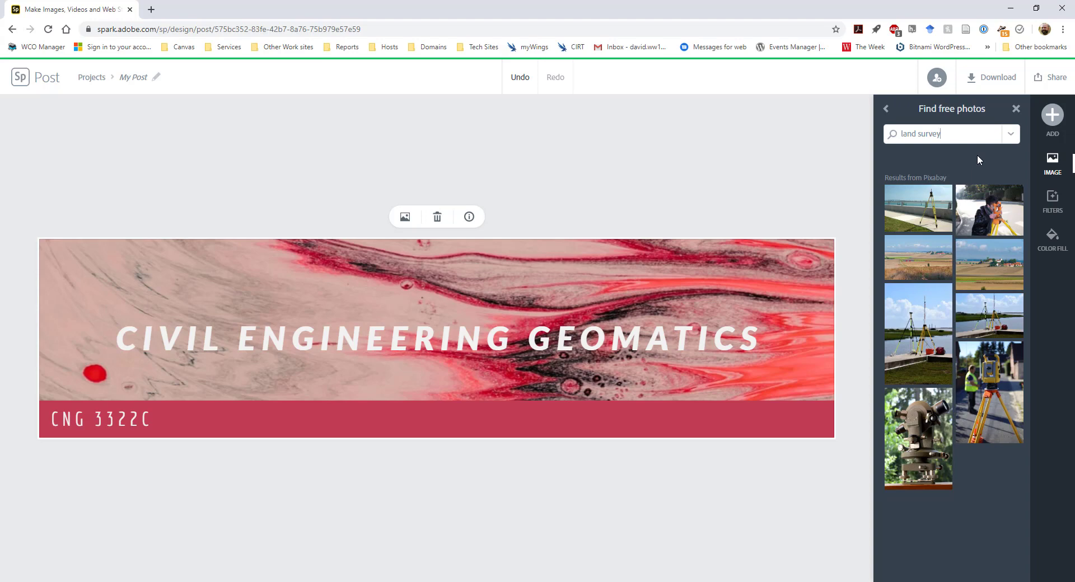
Step: Switch the photo source to Unsplash and browse its land survey images for a suitable background
left_click(1010, 134)
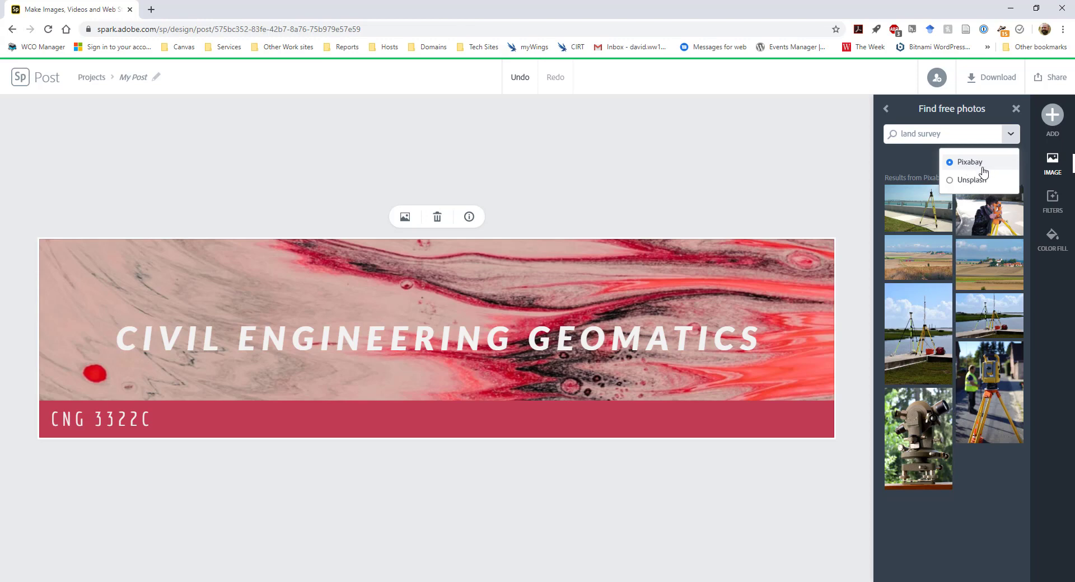
left_click(963, 180)
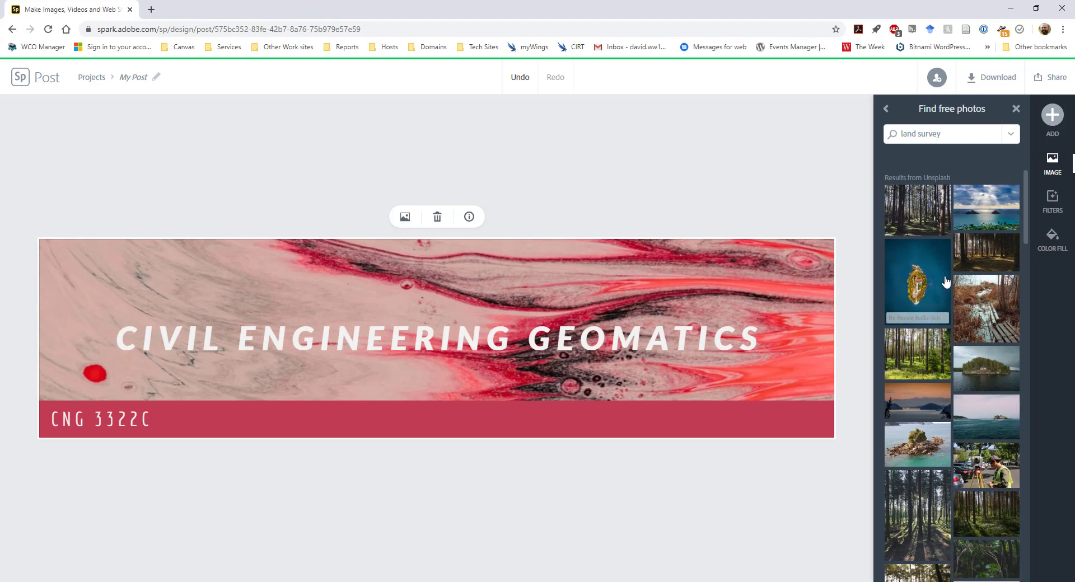
scroll(978, 344, "down", 3)
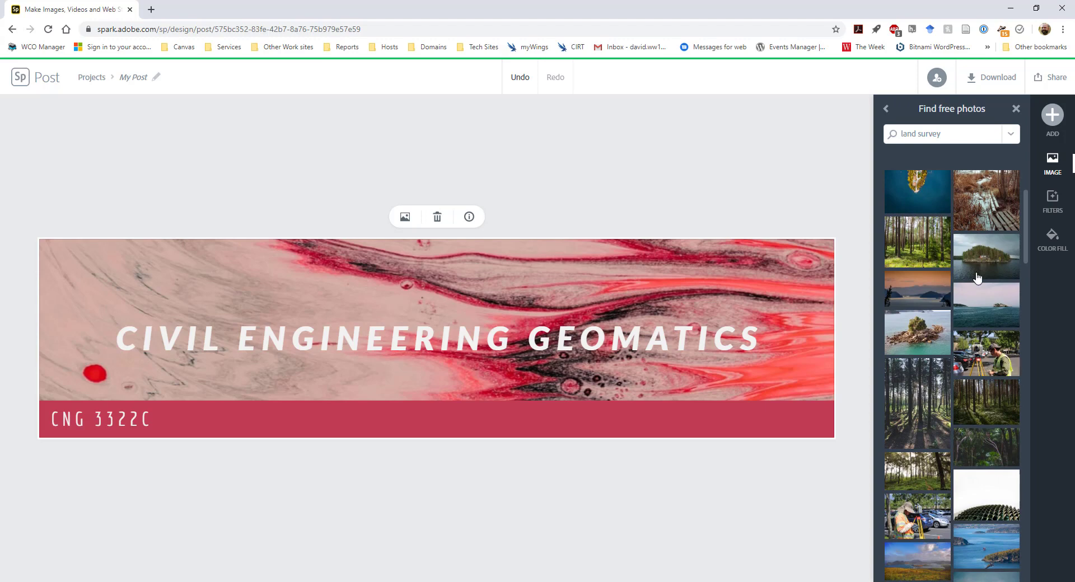
Step: Return the photo source to Pixabay and set the close-up photo of the old surveying instrument as the banner background
left_click(1010, 134)
left_click(987, 169)
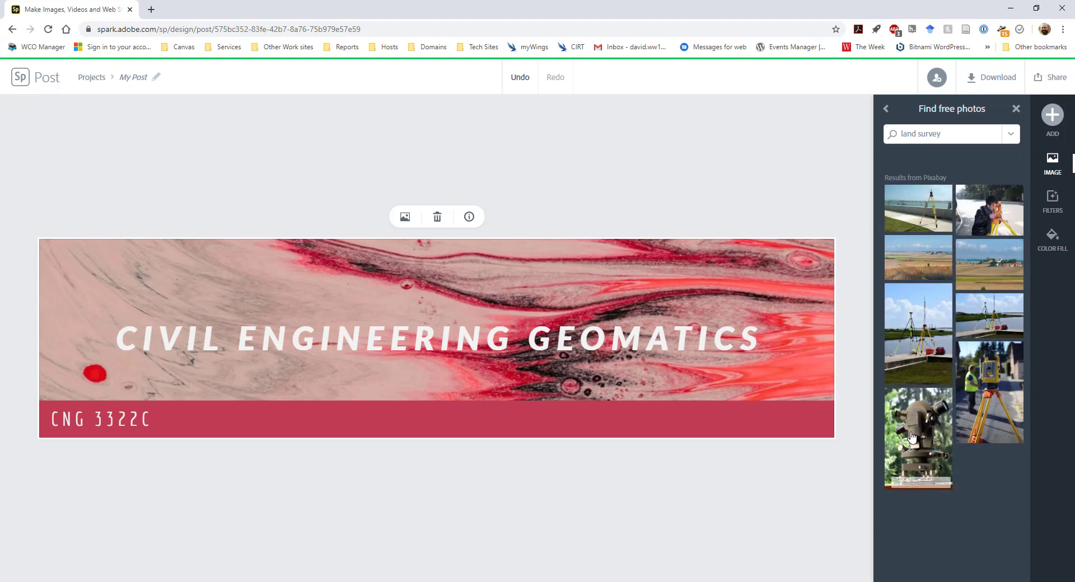
left_click(914, 435)
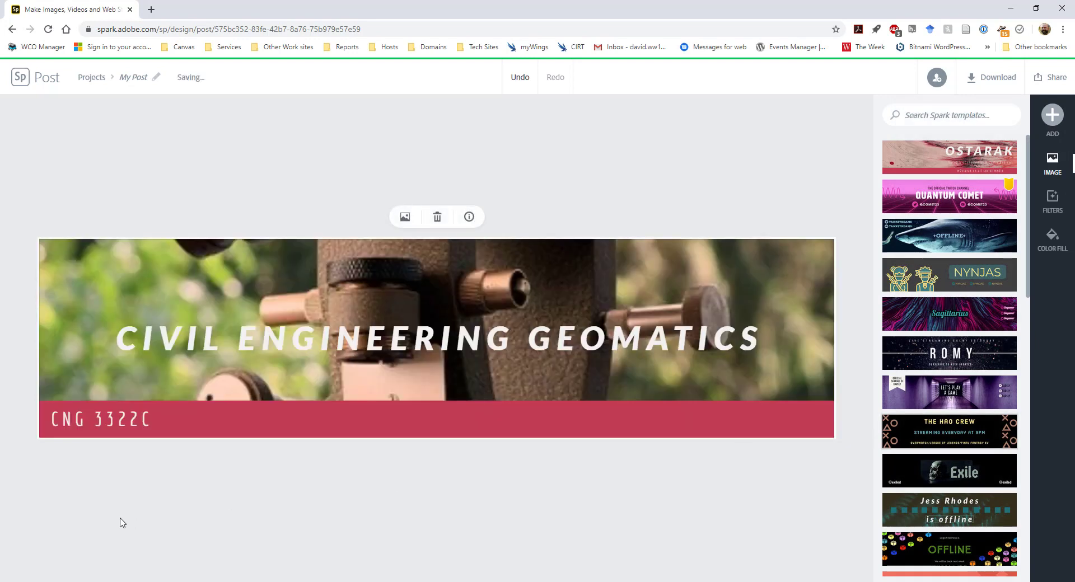